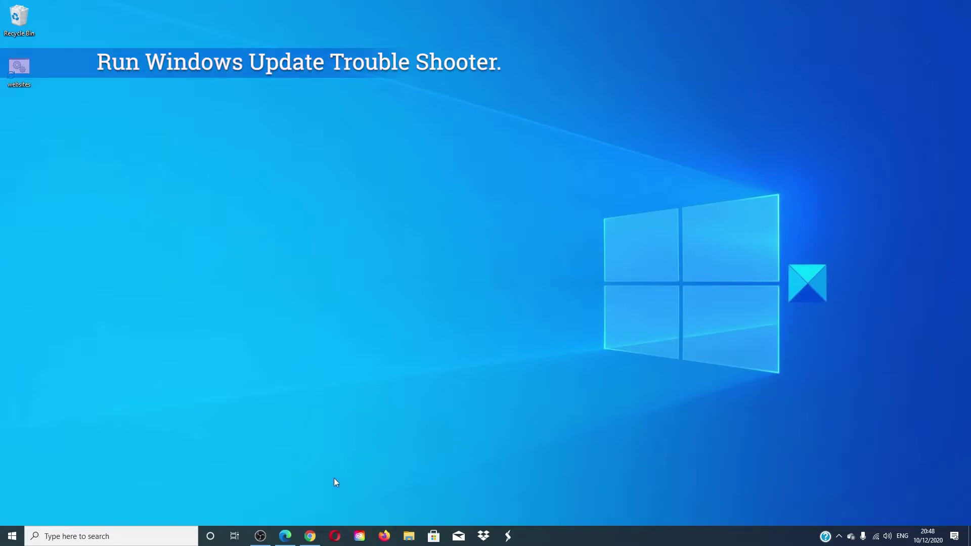
Run the Windows Update troubleshooter from Additional troubleshooters, then close Settings.
{"action": "left_click", "coordinate": [153, 534]}
{"action": "type", "text": "tr"}
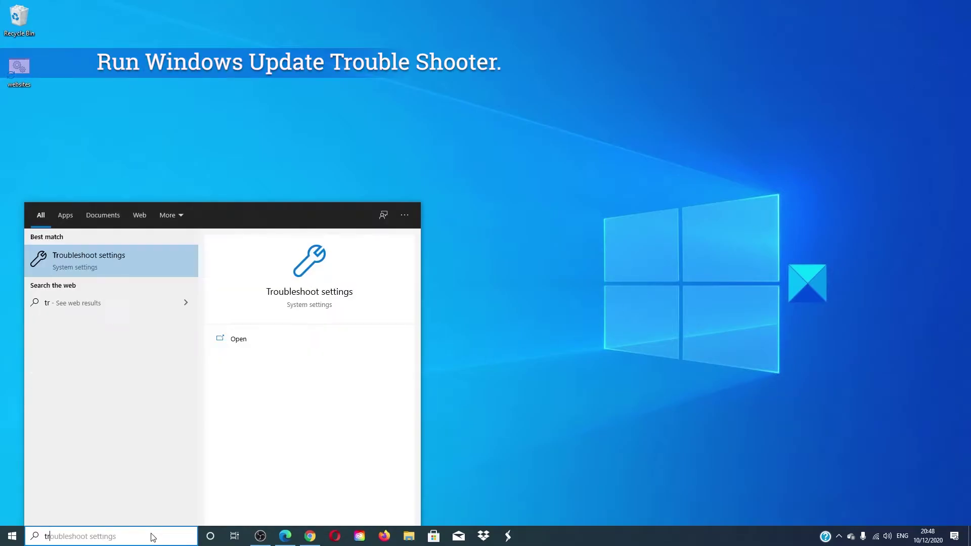
{"action": "left_click", "coordinate": [311, 291]}
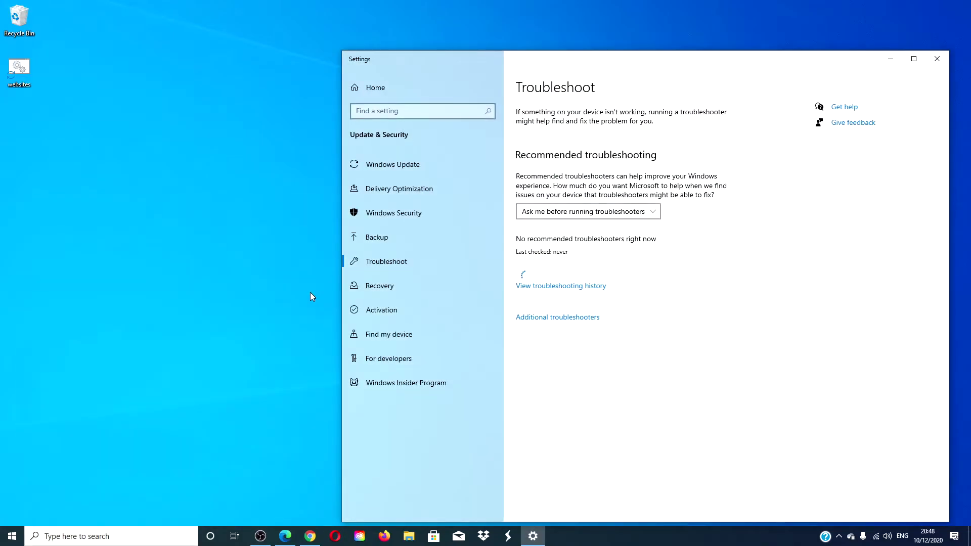
{"action": "left_click", "coordinate": [561, 322]}
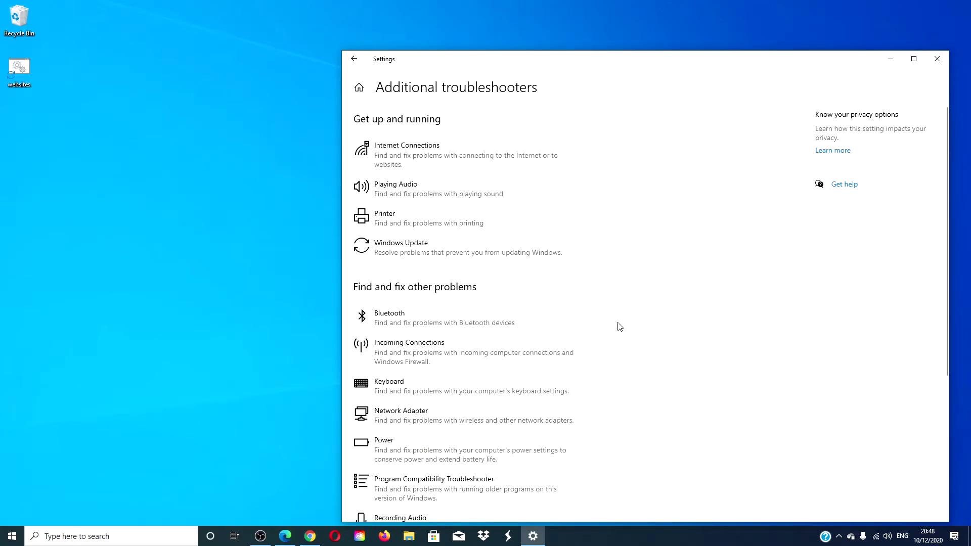
{"action": "left_click", "coordinate": [448, 254]}
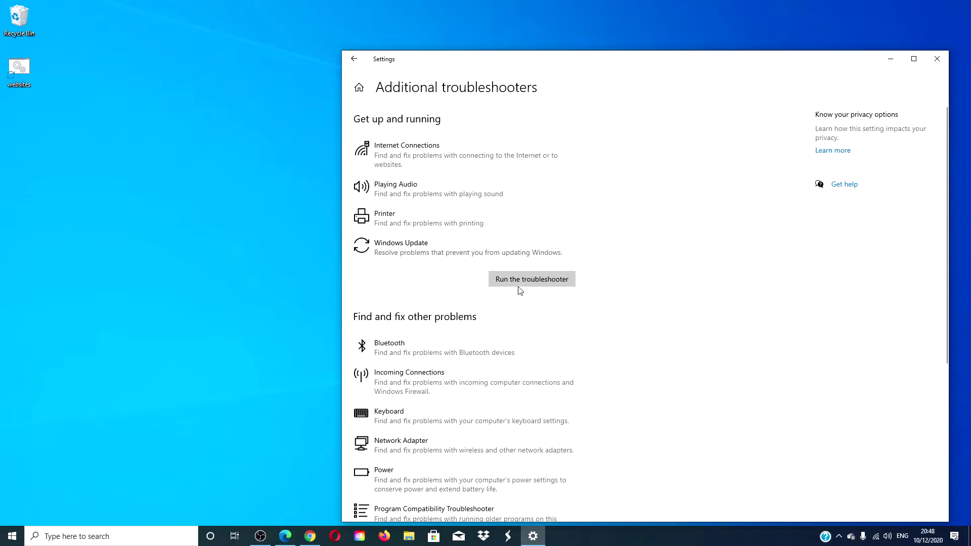
{"action": "left_click", "coordinate": [521, 283]}
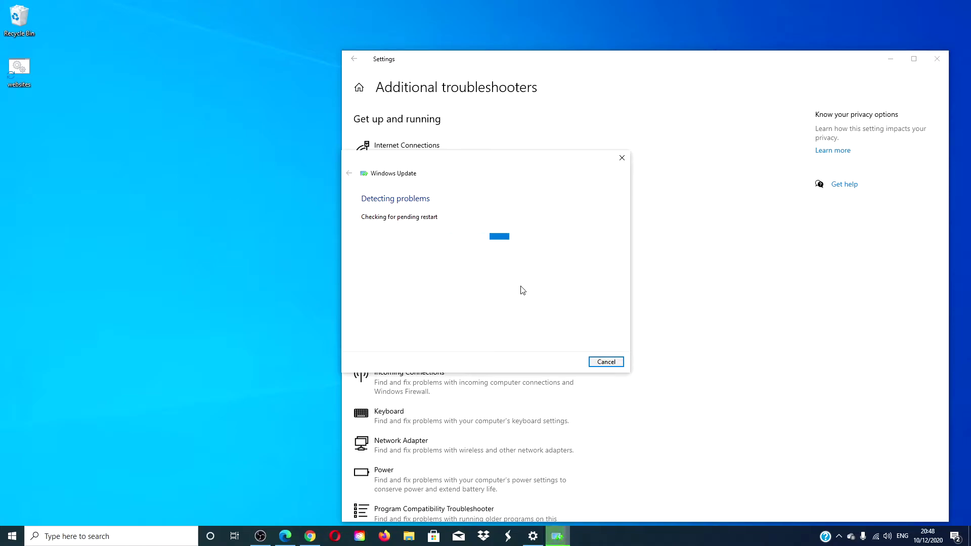
{"action": "left_click", "coordinate": [622, 158]}
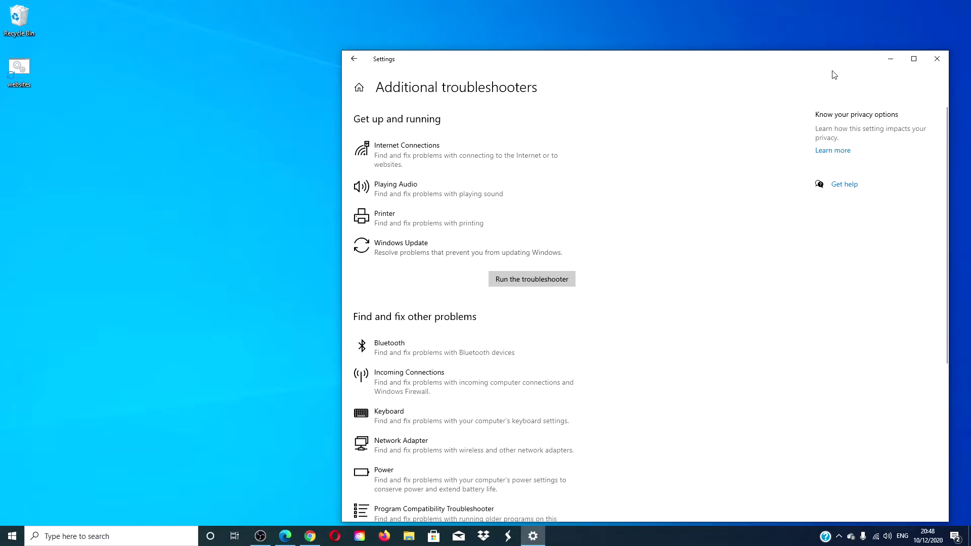
{"action": "left_click", "coordinate": [936, 60]}
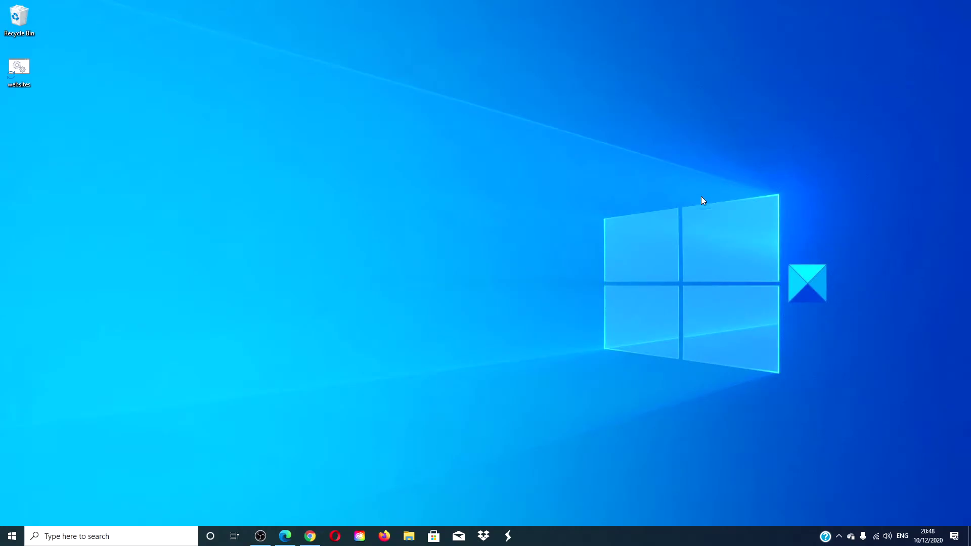
In an administrator Command Prompt, stop the wuauserv and bits services with net stop.
{"action": "left_click", "coordinate": [162, 535]}
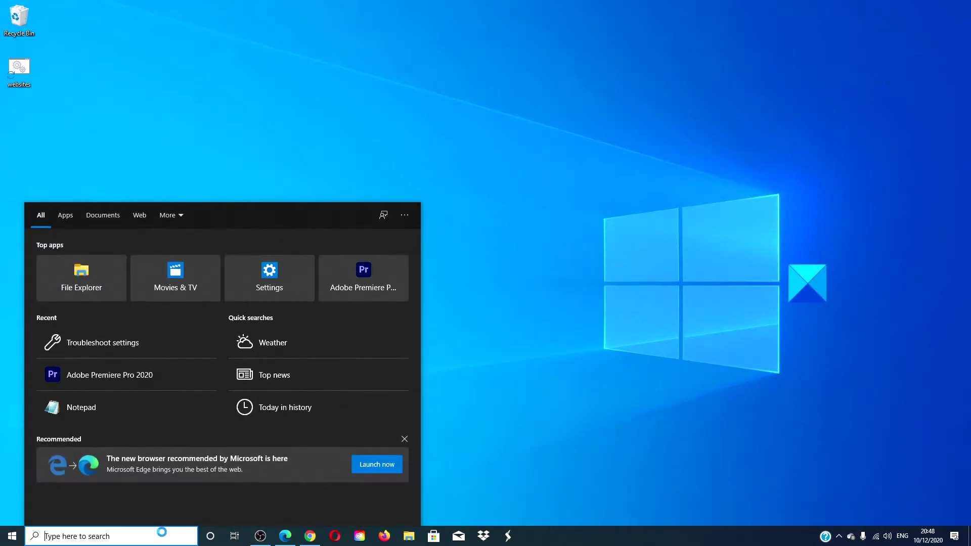
{"action": "type", "text": "co"}
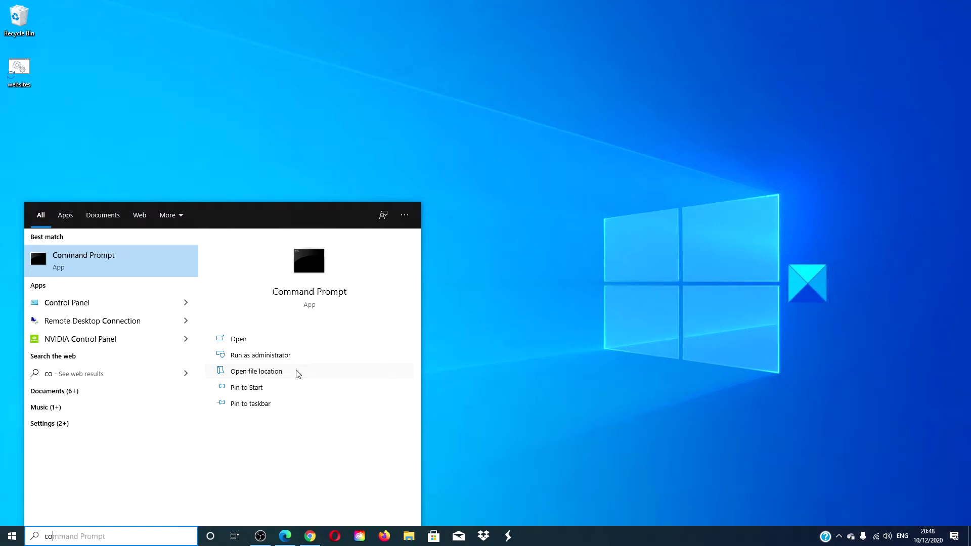
{"action": "left_click", "coordinate": [296, 358]}
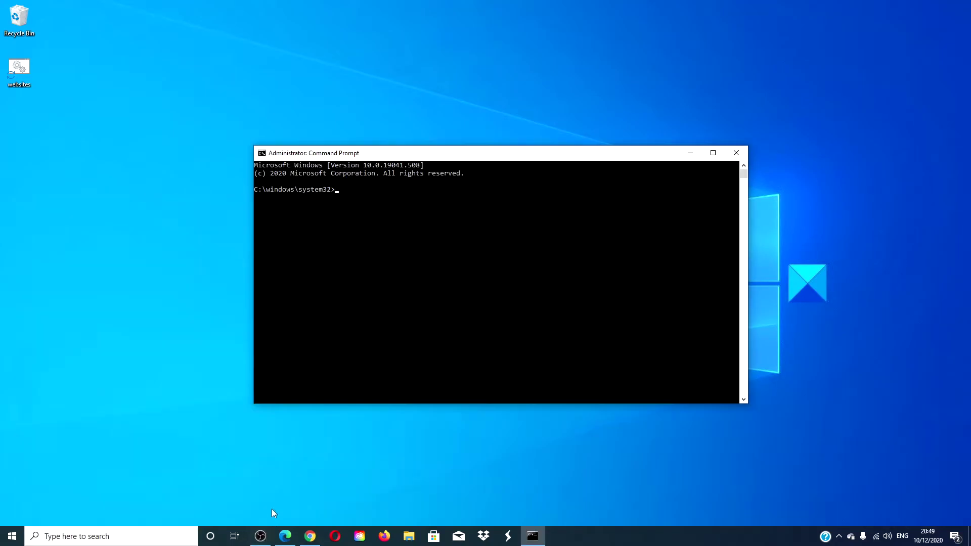
{"action": "type", "text": "net "}
{"action": "type", "text": "sto"}
{"action": "type", "text": "p wu"}
{"action": "type", "text": "auser"}
{"action": "type", "text": "v"}
{"action": "key", "text": "Return"}
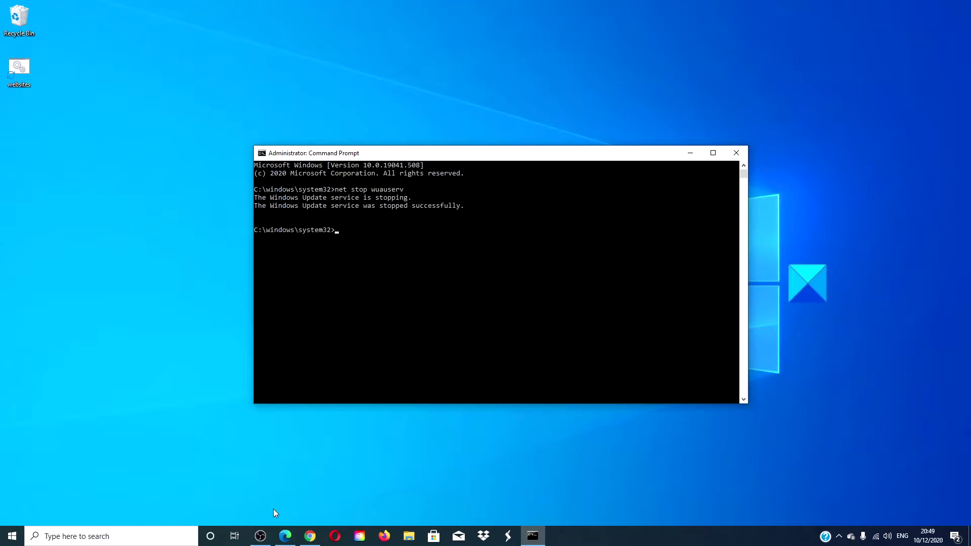
{"action": "type", "text": "et"}
{"action": "type", "text": " st"}
{"action": "type", "text": "op bi"}
{"action": "type", "text": "ts"}
{"action": "key", "text": "Return"}
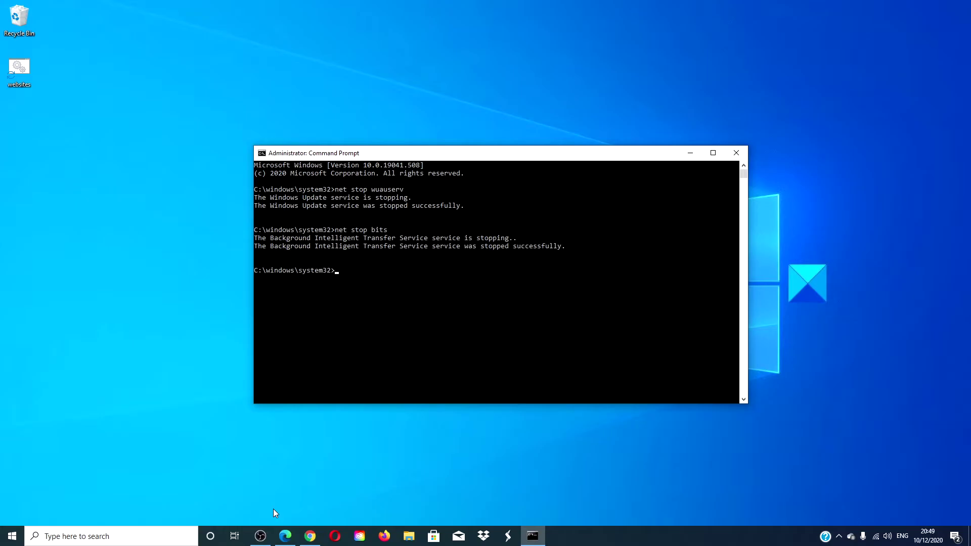
Navigate to C:\Windows\SoftwareDistribution, select all its contents, and close the window.
{"action": "left_click", "coordinate": [408, 540]}
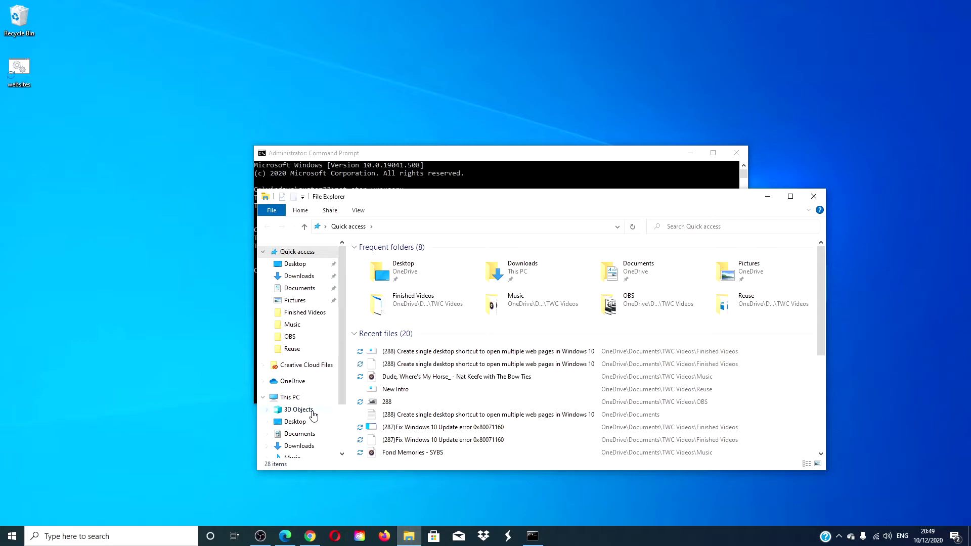
{"action": "left_click_drag", "start_coordinate": [341, 401], "coordinate": [341, 428]}
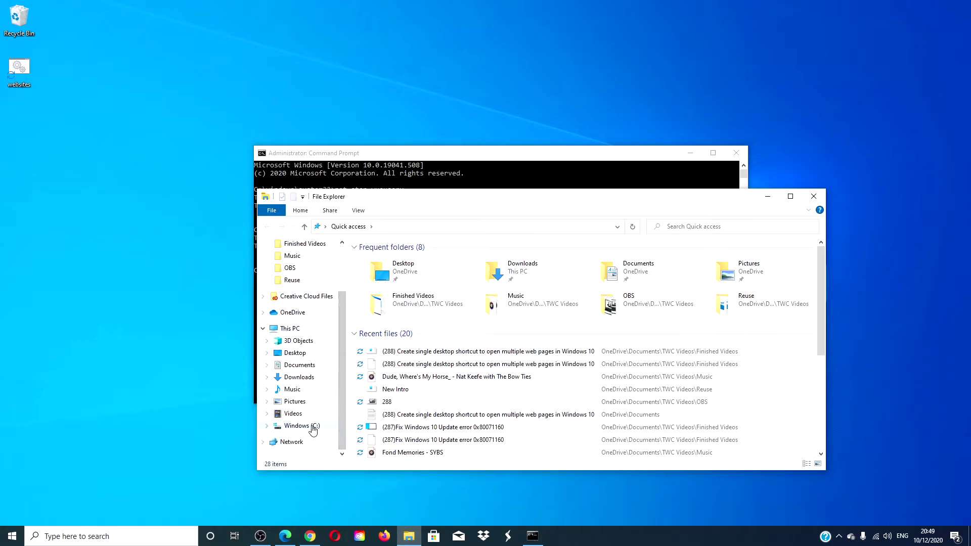
{"action": "left_click", "coordinate": [313, 429]}
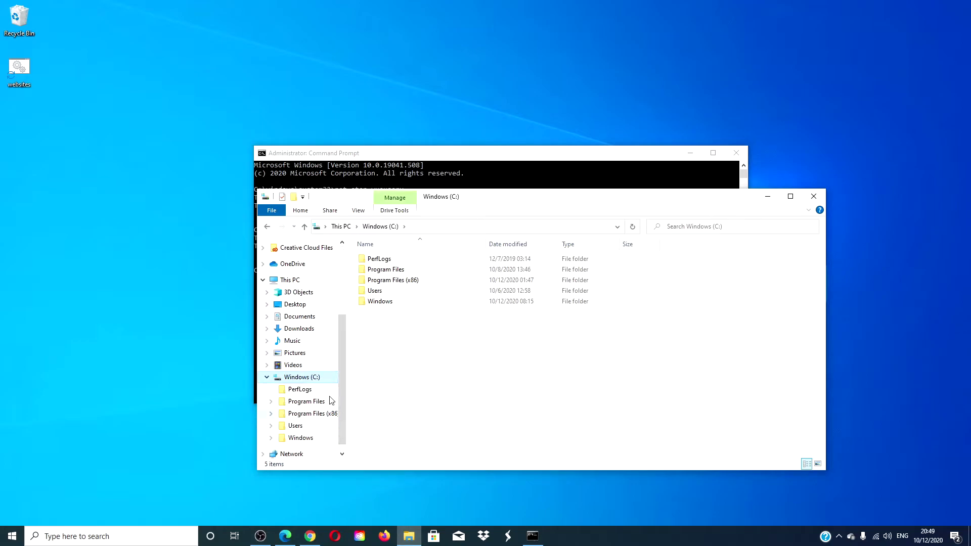
{"action": "double_click", "coordinate": [384, 303]}
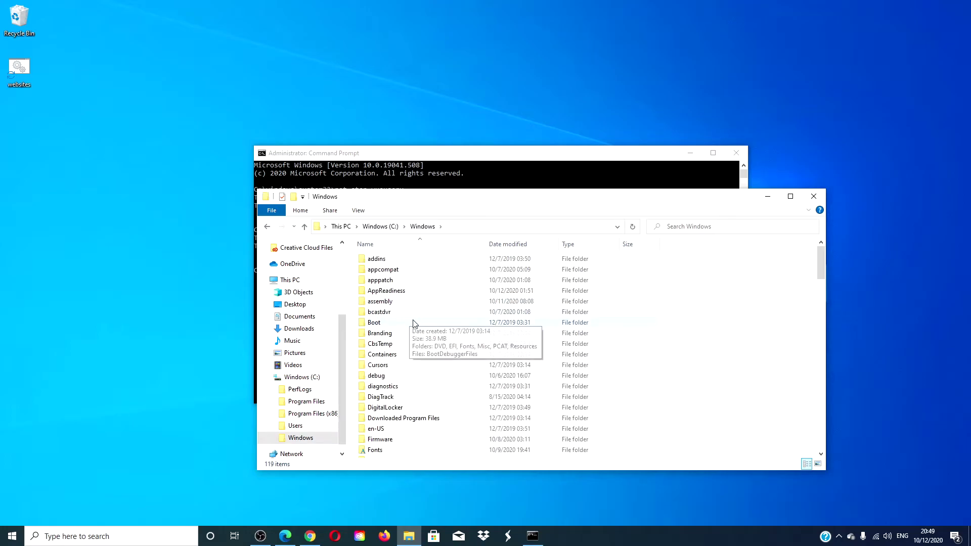
{"action": "scroll", "coordinate": [414, 326], "scroll_direction": "down", "scroll_amount": 3}
{"action": "scroll", "coordinate": [413, 325], "scroll_direction": "down", "scroll_amount": 4}
{"action": "scroll", "coordinate": [413, 325], "scroll_direction": "down", "scroll_amount": 3}
{"action": "scroll", "coordinate": [414, 325], "scroll_direction": "down", "scroll_amount": 2}
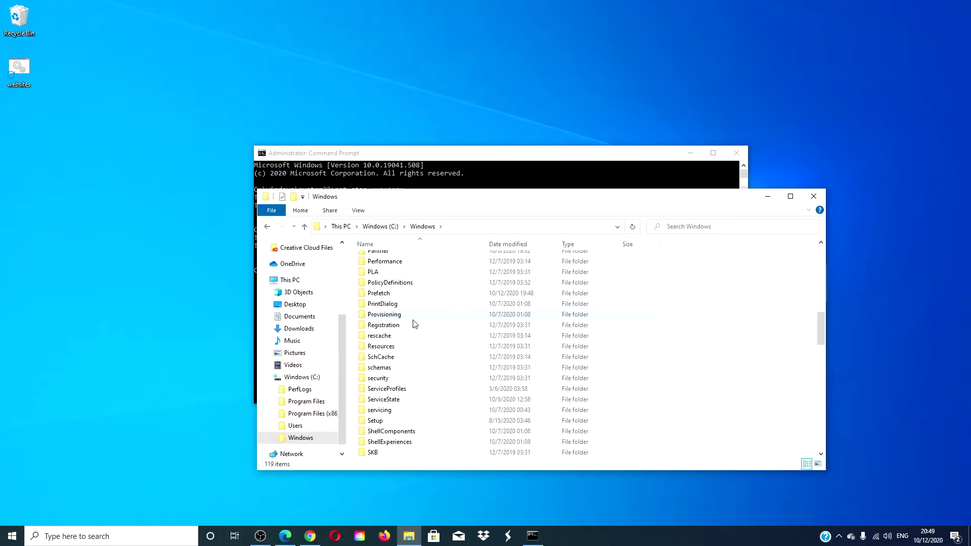
{"action": "scroll", "coordinate": [414, 325], "scroll_direction": "down", "scroll_amount": 2}
{"action": "scroll", "coordinate": [414, 324], "scroll_direction": "down", "scroll_amount": 4}
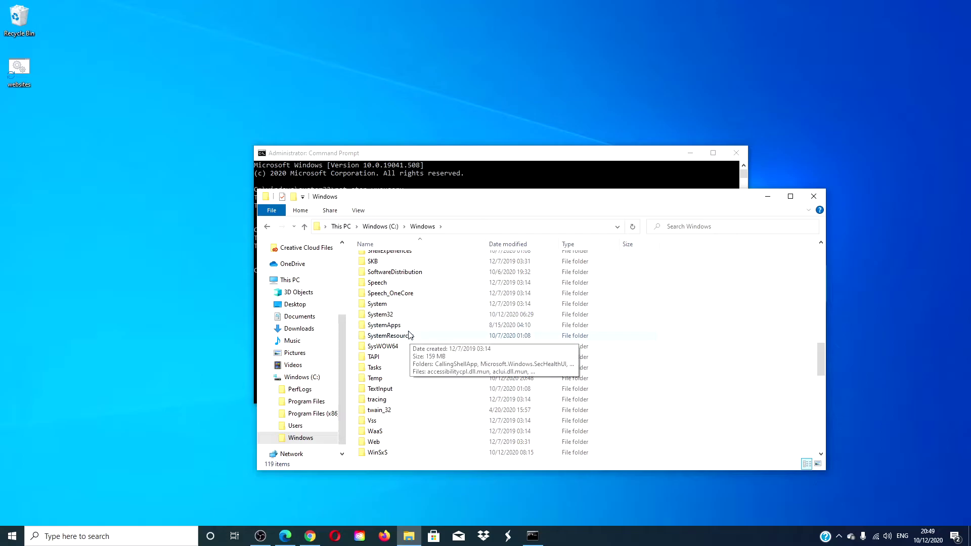
{"action": "double_click", "coordinate": [408, 273]}
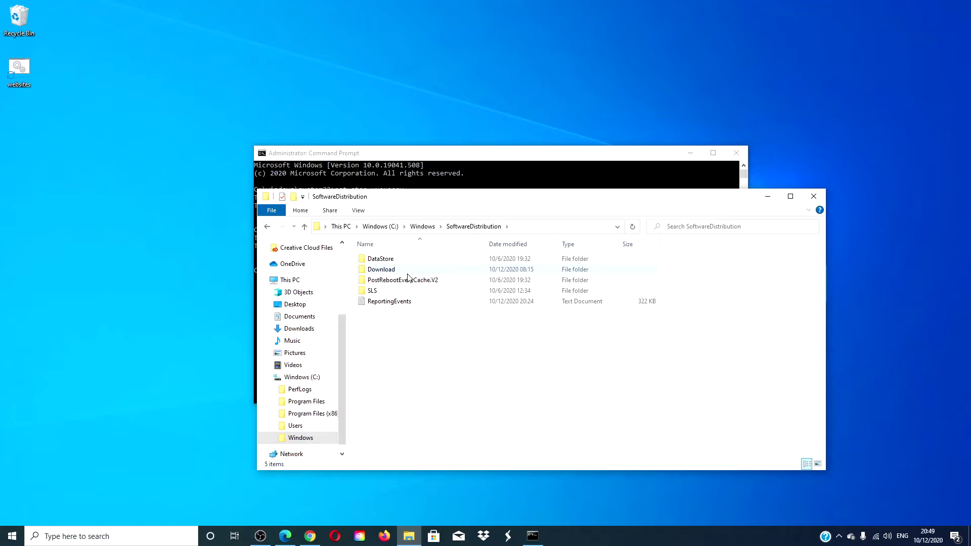
{"action": "key", "text": "ctrl+a"}
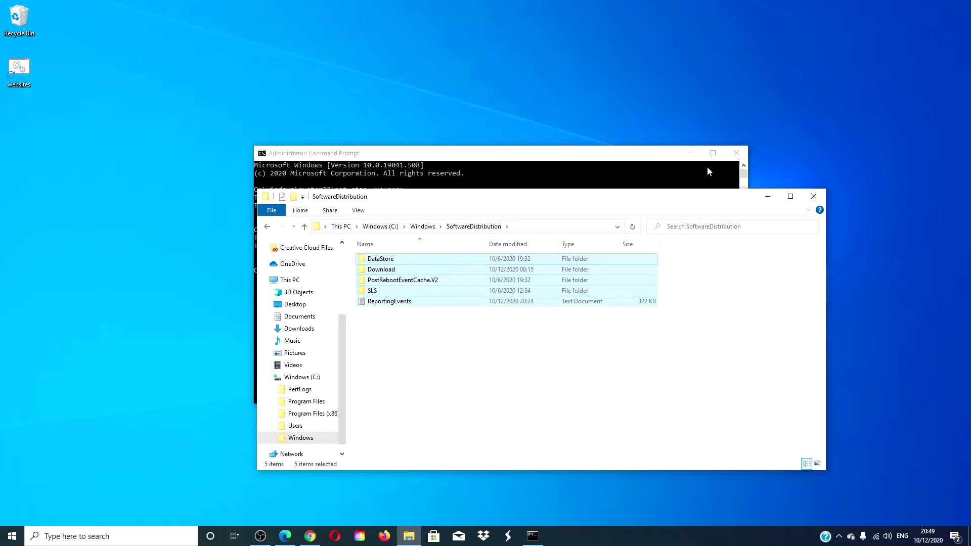
{"action": "left_click", "coordinate": [814, 197]}
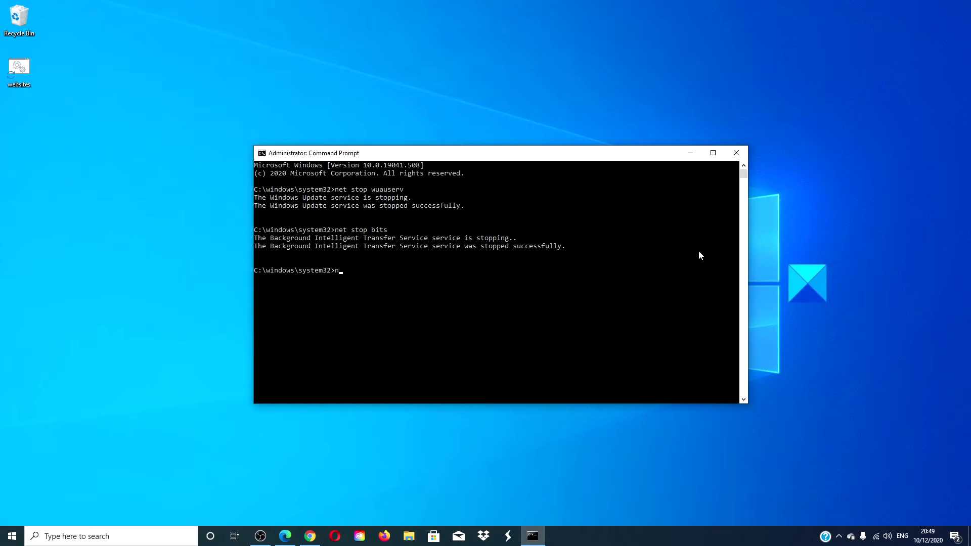
{"action": "type", "text": "et star"}
{"action": "type", "text": "t w"}
{"action": "type", "text": "uau"}
{"action": "type", "text": "serv"}
Restart the wuauserv and bits services with net start, then close Command Prompt.
{"action": "key", "text": "Return"}
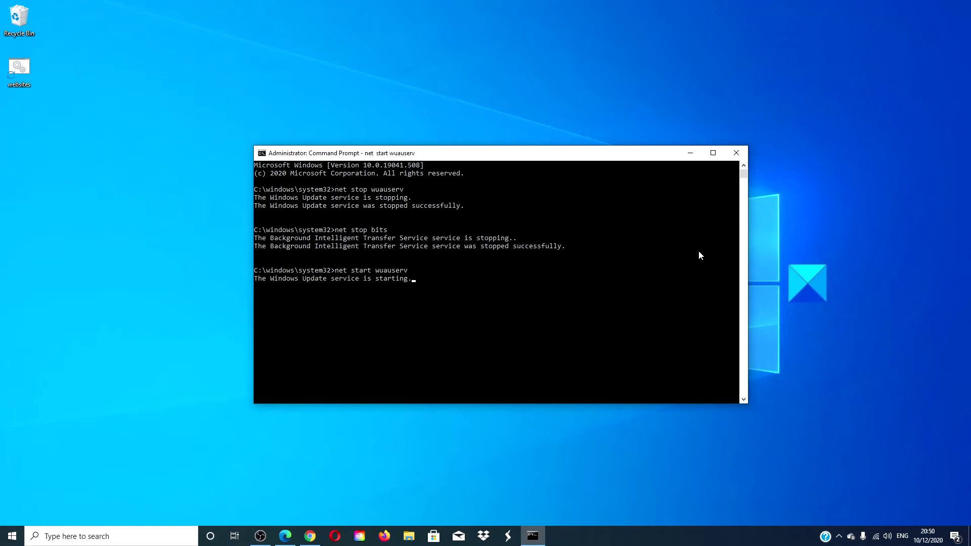
{"action": "type", "text": "n"}
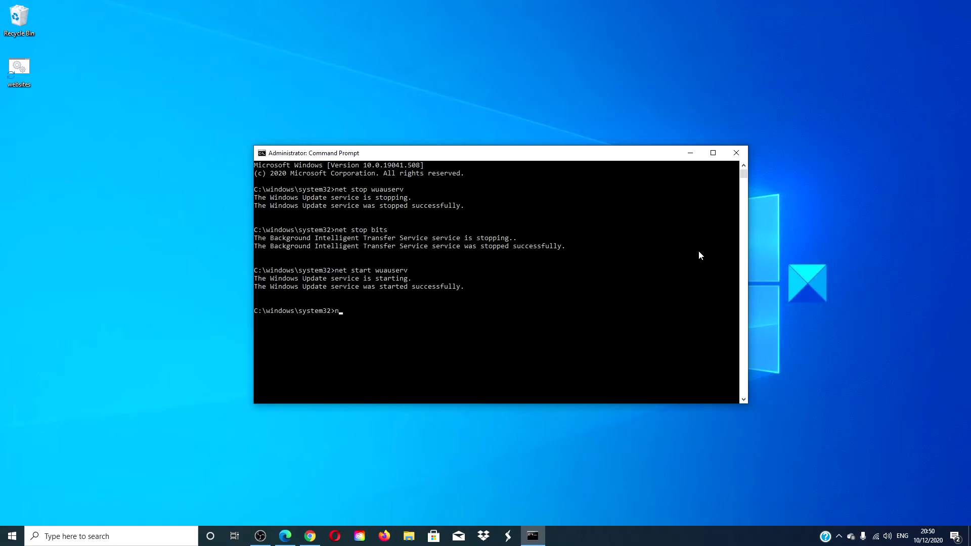
{"action": "type", "text": "et s"}
{"action": "type", "text": "tart b"}
{"action": "type", "text": "its"}
{"action": "key", "text": "Return"}
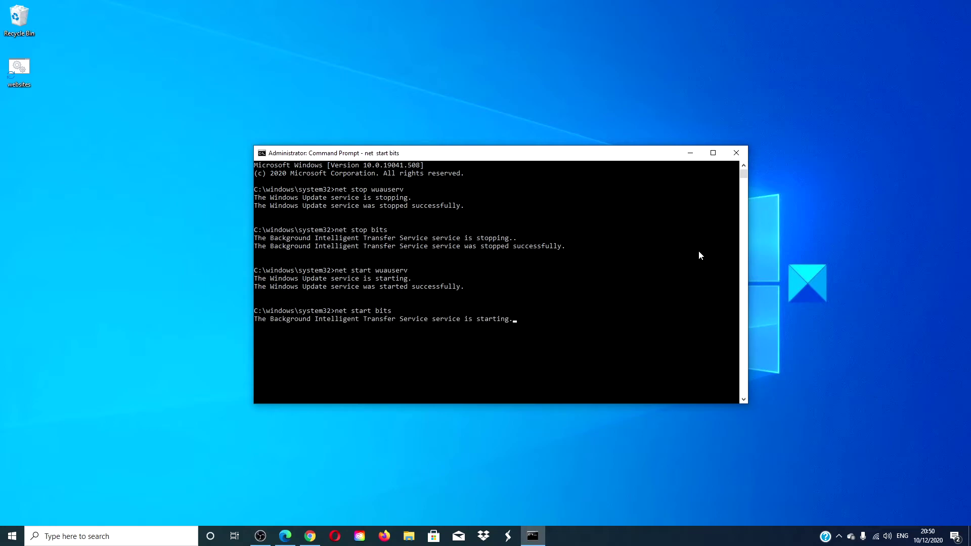
{"action": "left_click", "coordinate": [736, 153]}
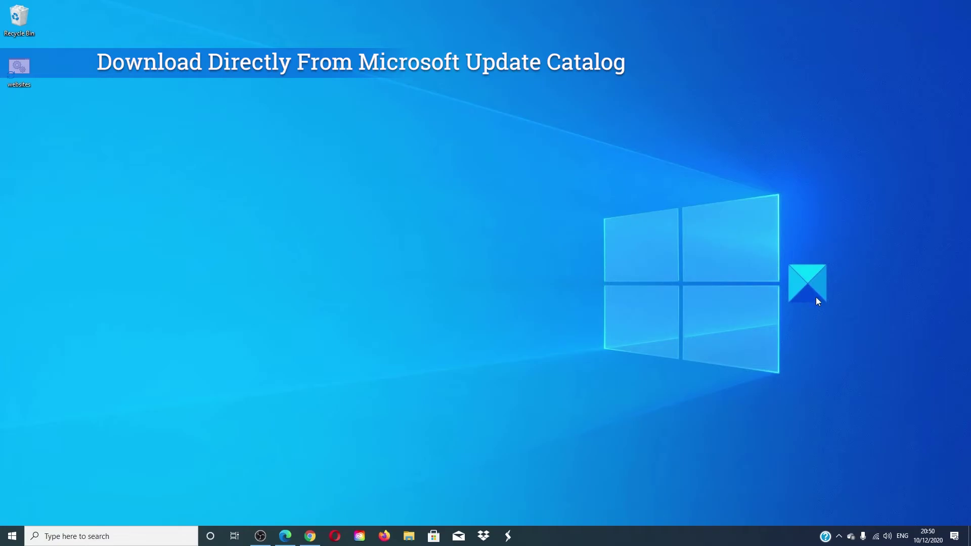
Restore the Edge window showing TheWindowsClub article on the update error.
{"action": "left_click", "coordinate": [283, 537]}
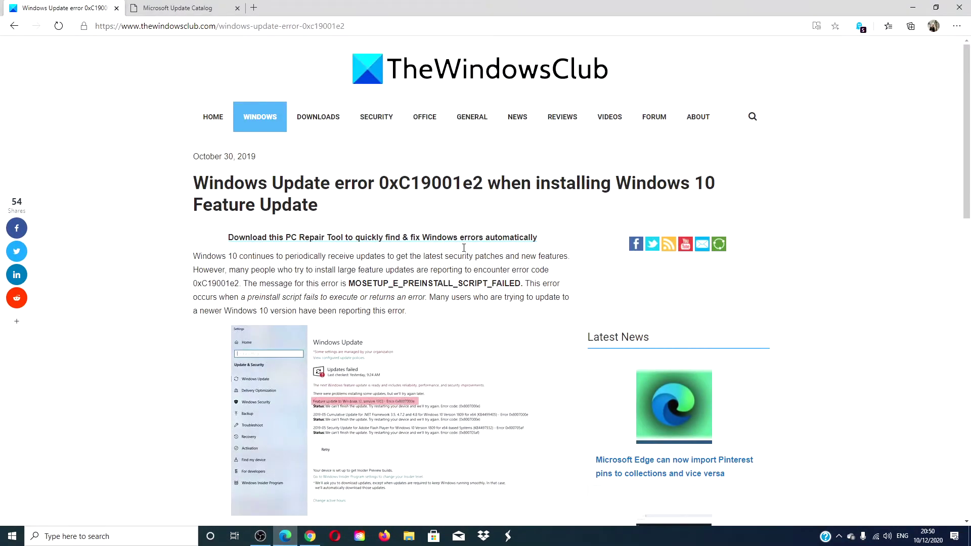
{"action": "left_click", "coordinate": [180, 9]}
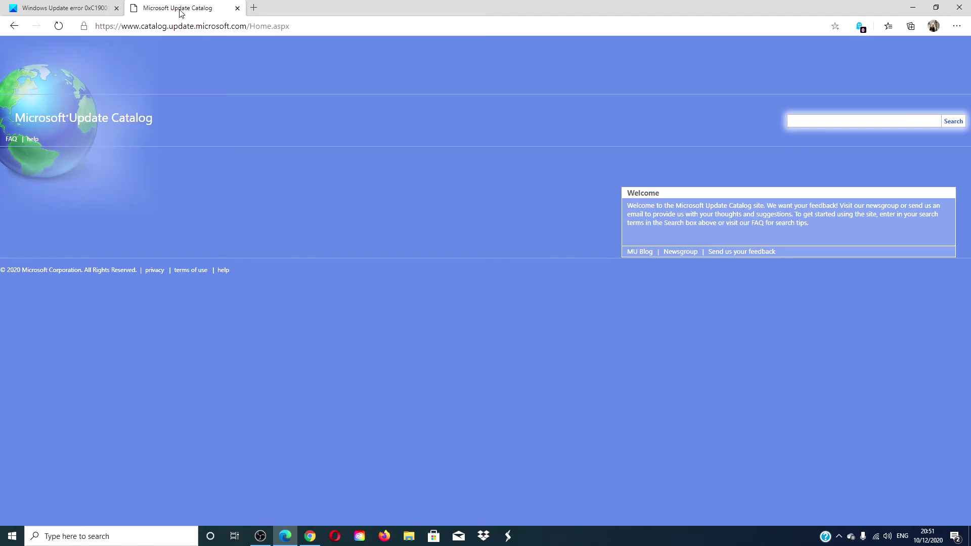
{"action": "left_click", "coordinate": [94, 10]}
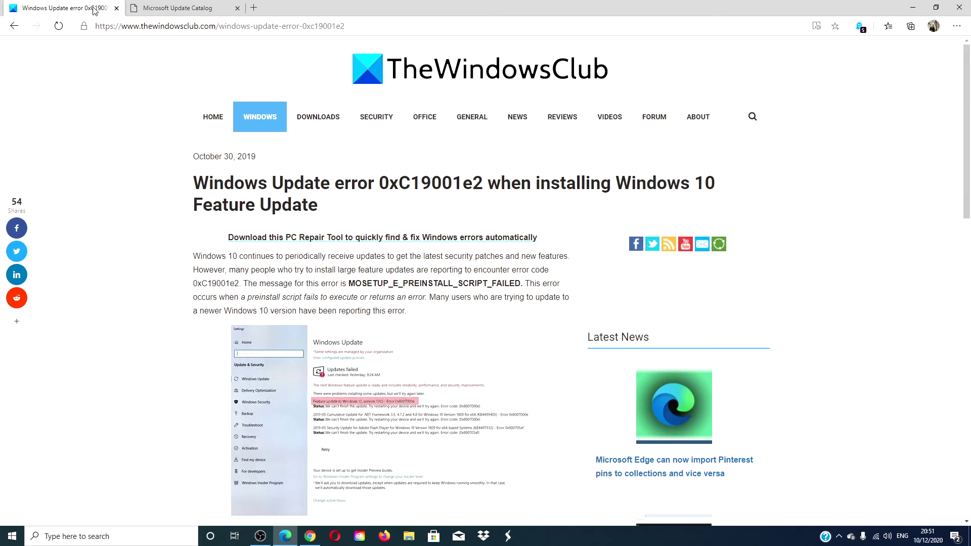